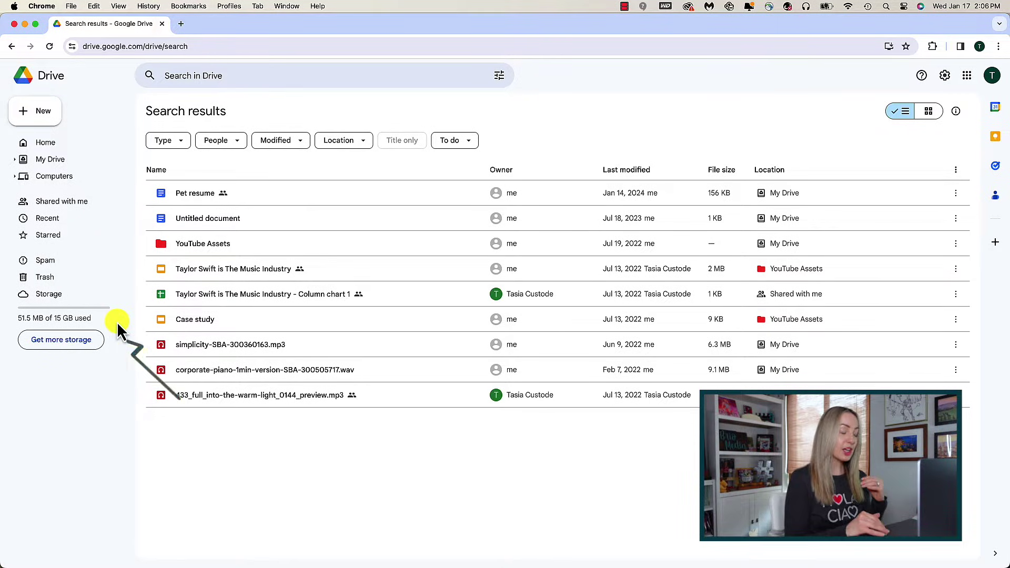
View Drive's storage usage and select the file taking the most space
left_click(71, 302)
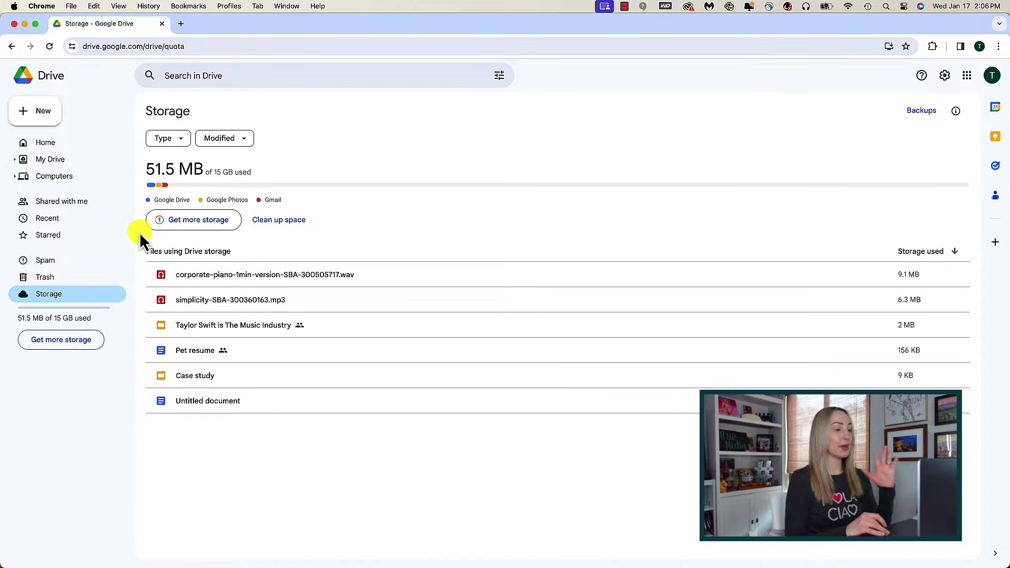
left_click(489, 274)
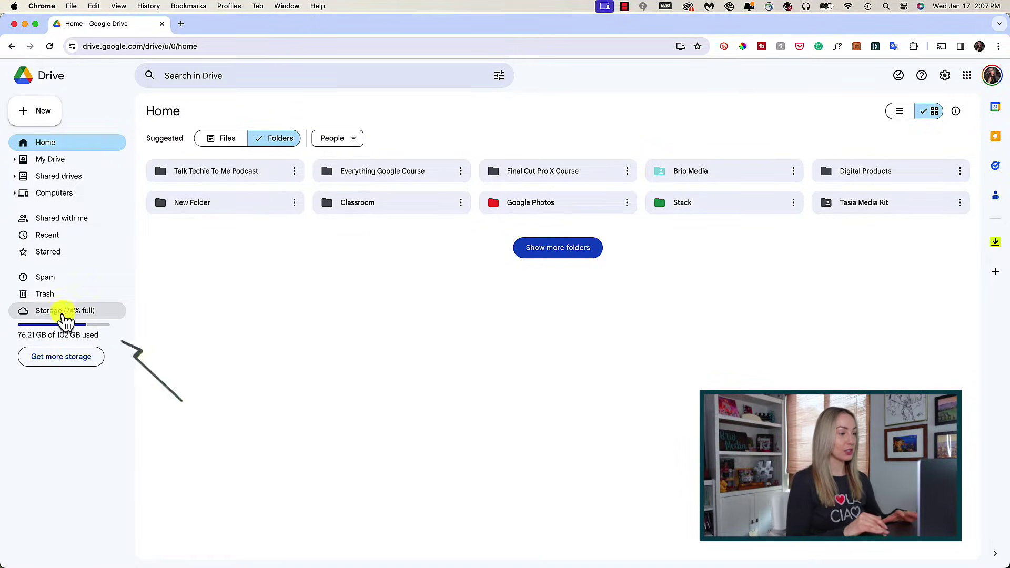
Open Storage manager's cleanup tools and review the 32 large photos and videos
left_click(62, 318)
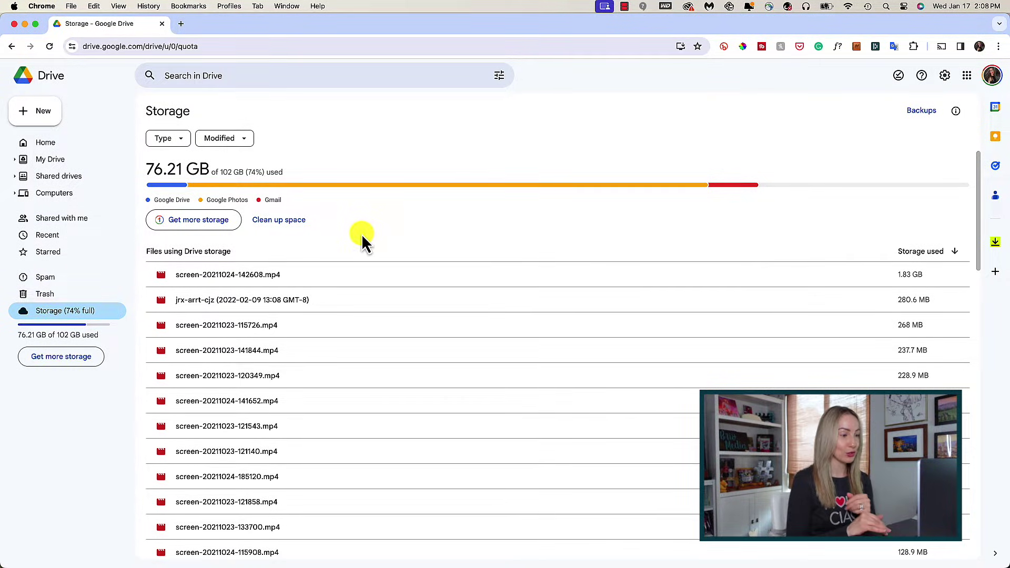
left_click(291, 224)
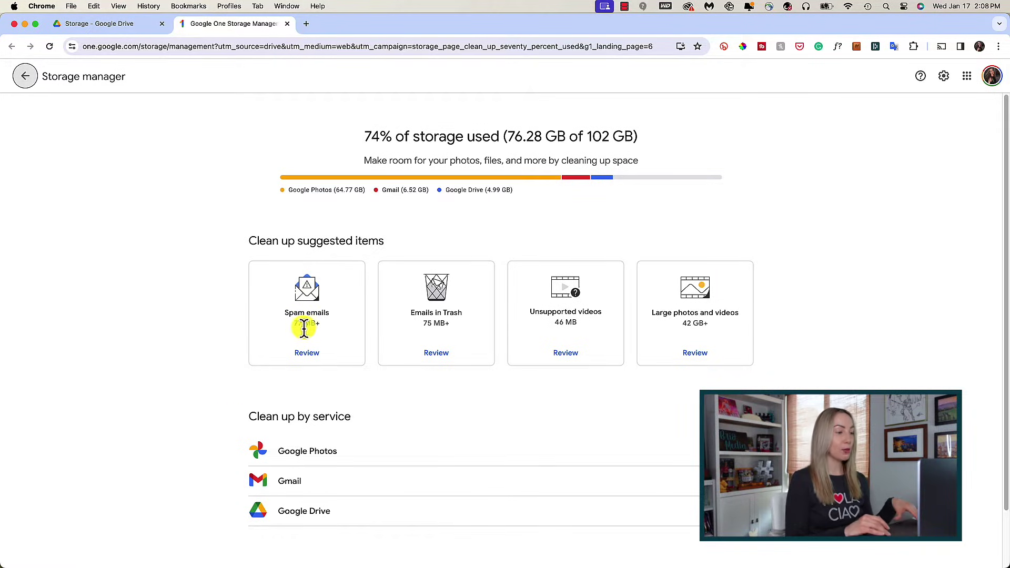
left_click(694, 353)
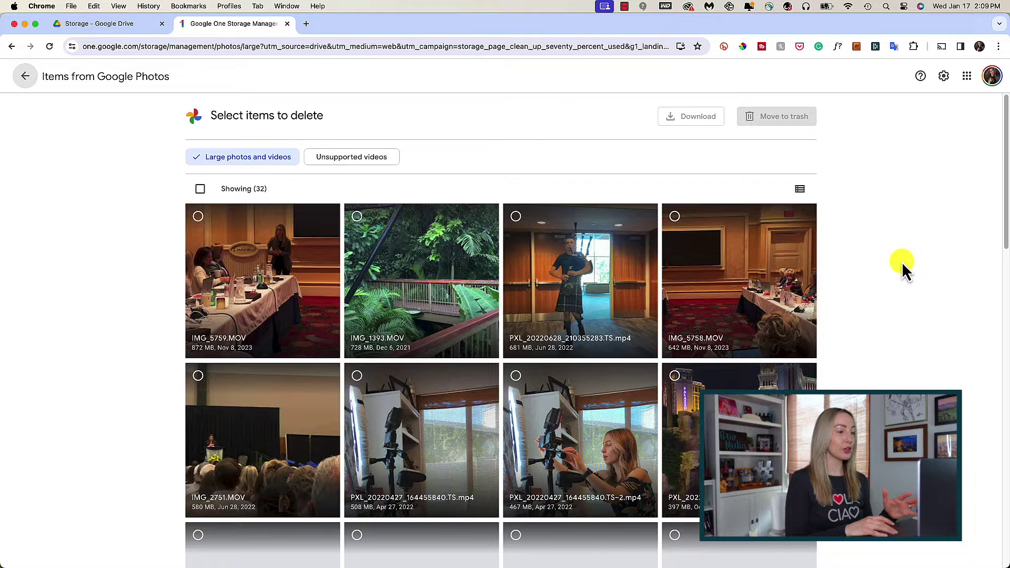
Preview IMG_5759.MOV, then select it and IMG_5758.MOV for deletion
scroll(925, 251, "down", 2)
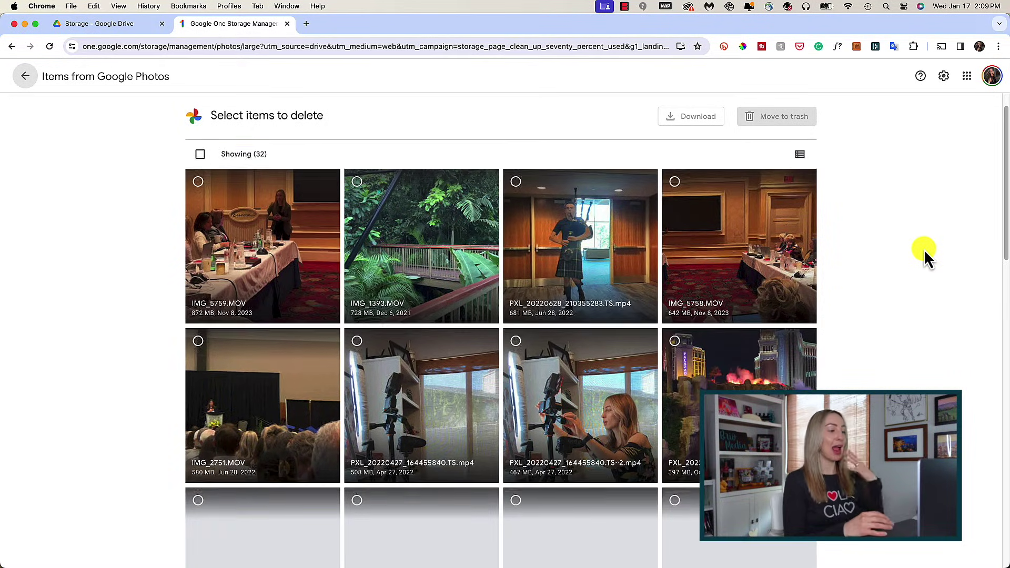
scroll(924, 249, "down", 1)
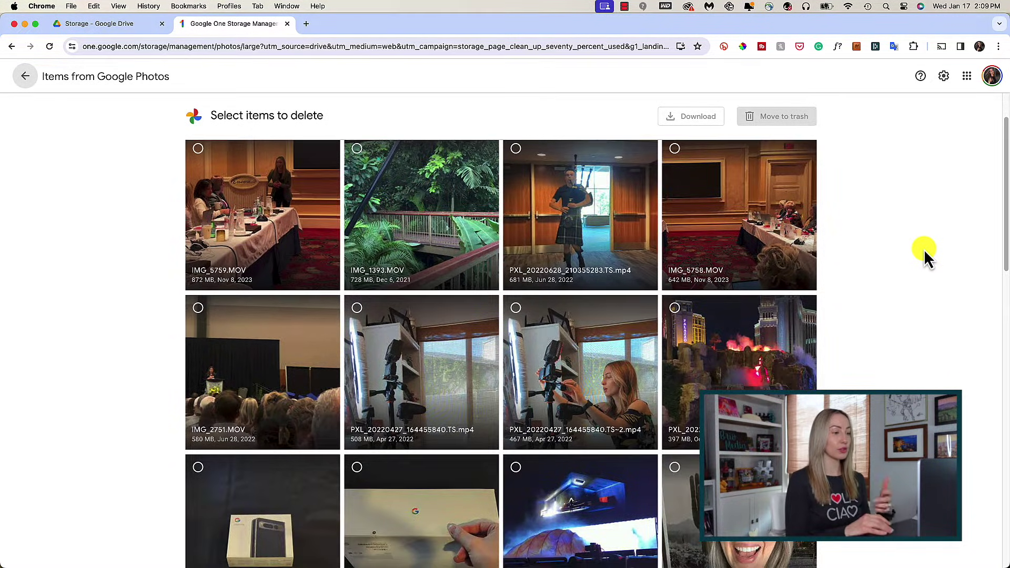
left_click(240, 183)
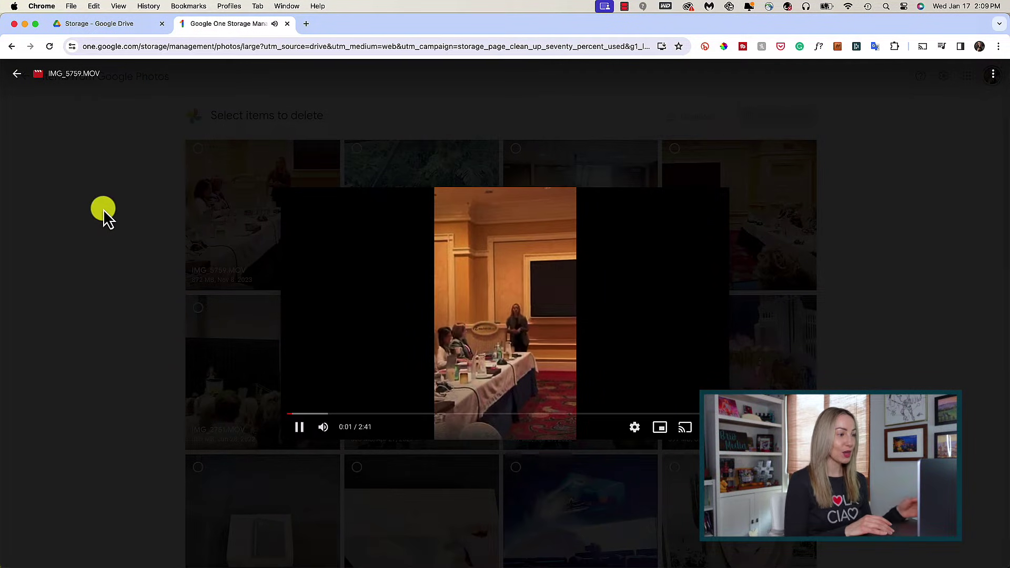
left_click(135, 204)
left_click(198, 149)
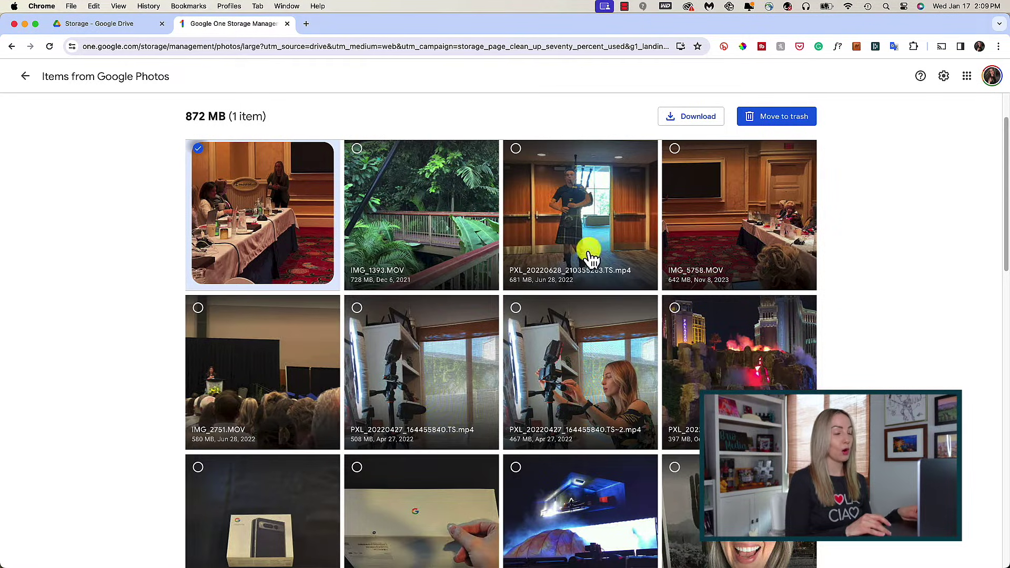
left_click(675, 150)
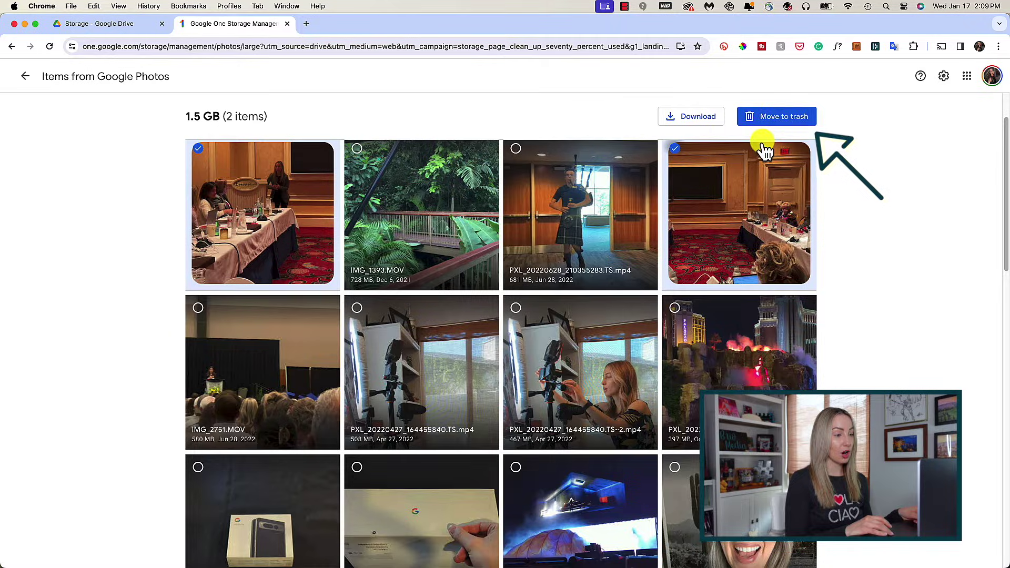
Move the two 1.5 GB videos to trash, then review spam emails
left_click(771, 119)
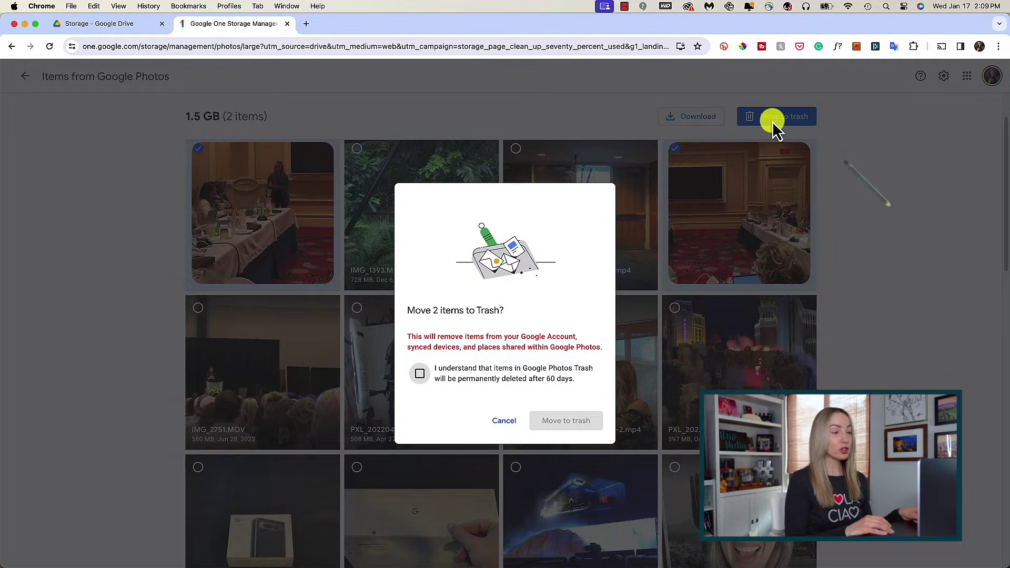
left_click(420, 374)
left_click(568, 423)
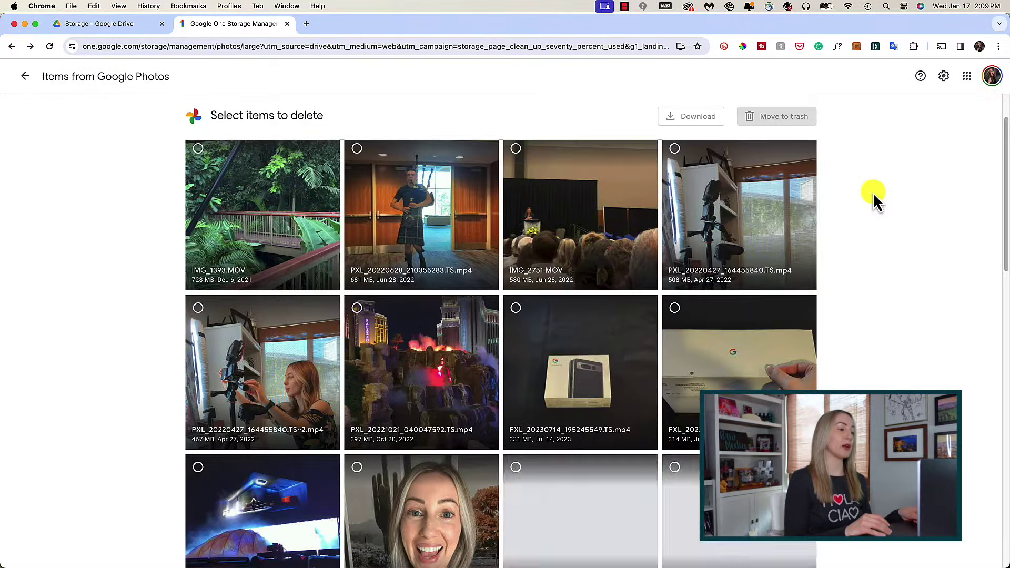
left_click(25, 77)
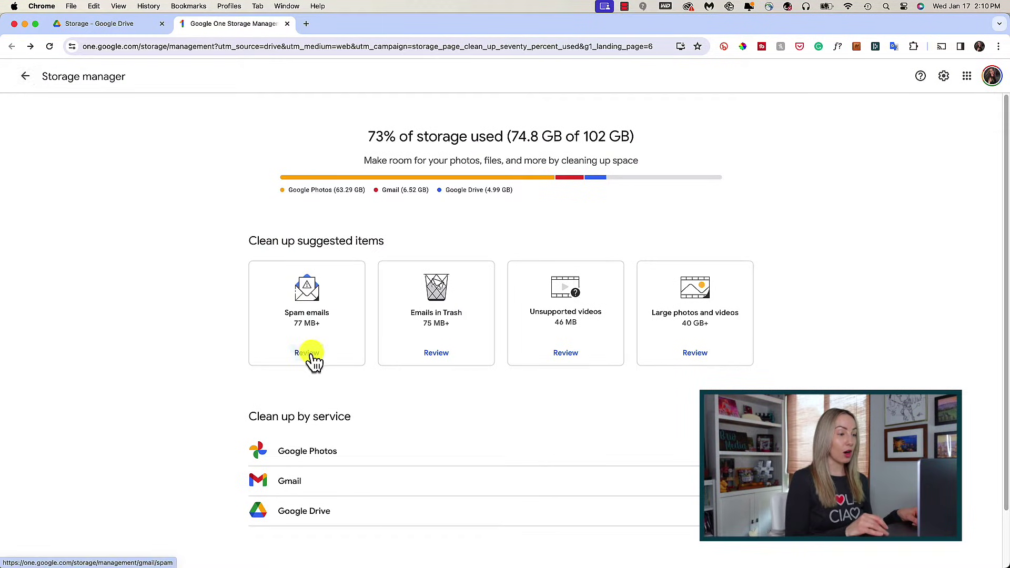
left_click(311, 354)
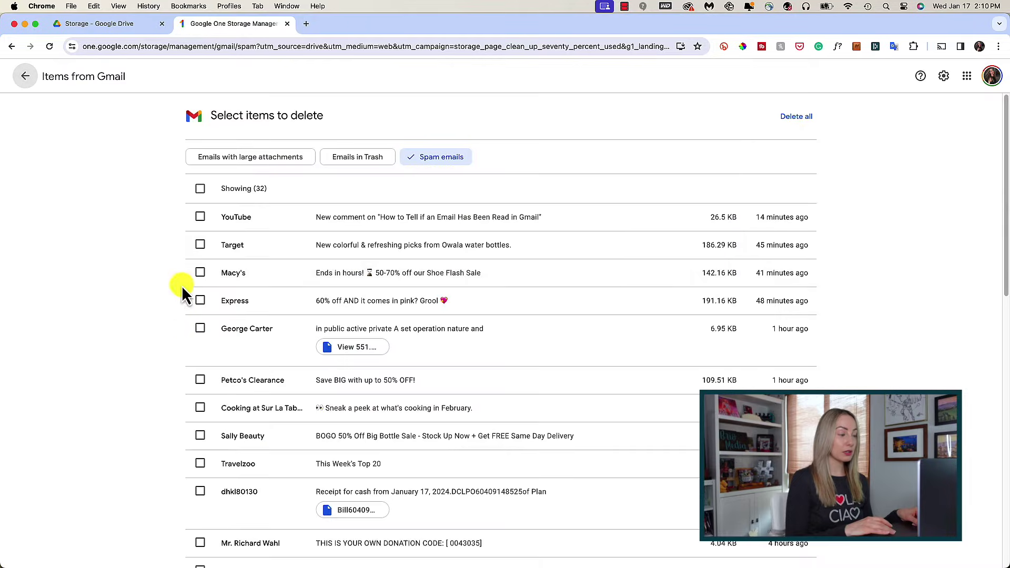
Select and then clear the spam emails, switching to emails with large attachments
left_click(200, 273)
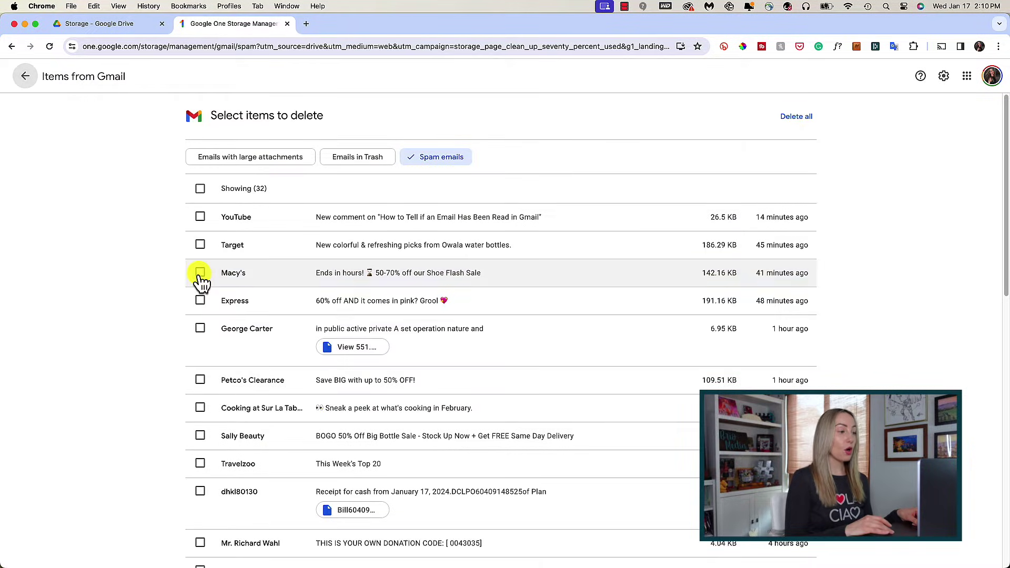
left_click(200, 328)
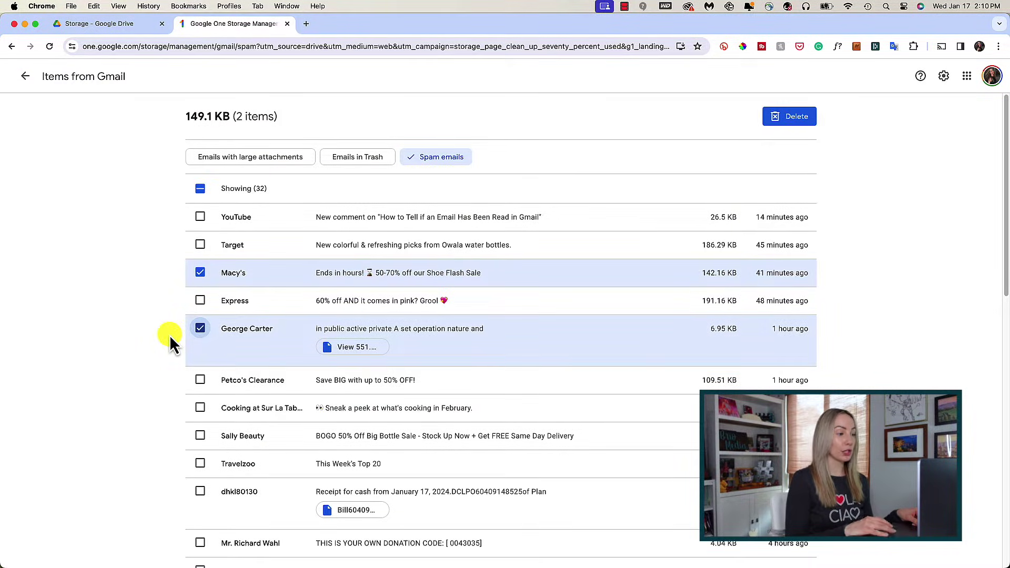
left_click(199, 189)
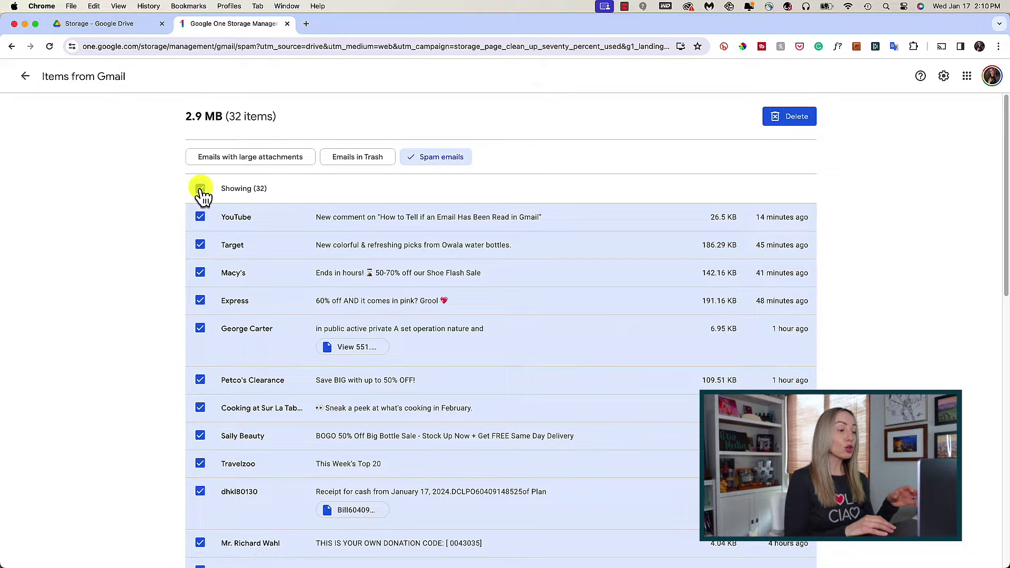
left_click(200, 191)
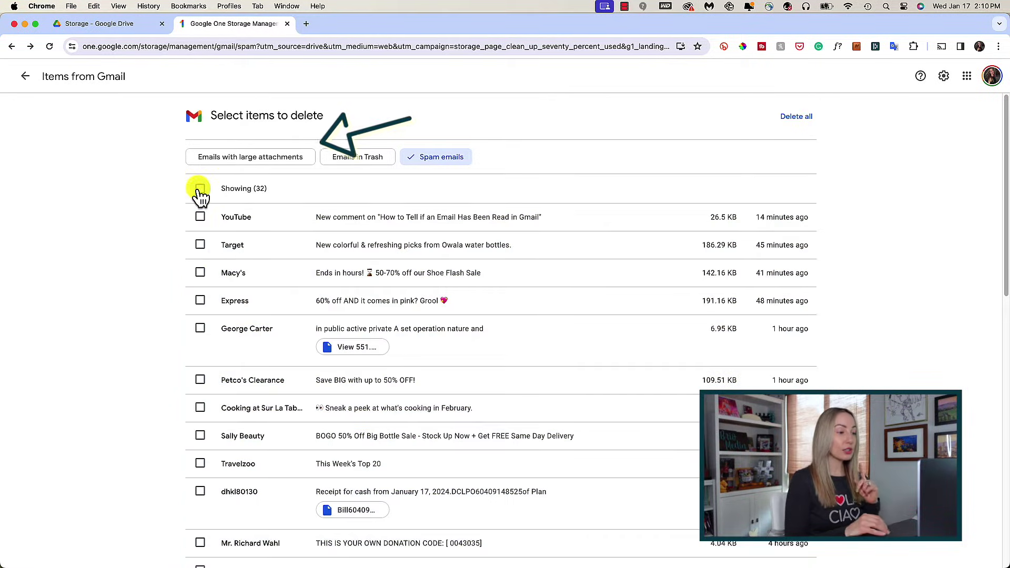
left_click(259, 162)
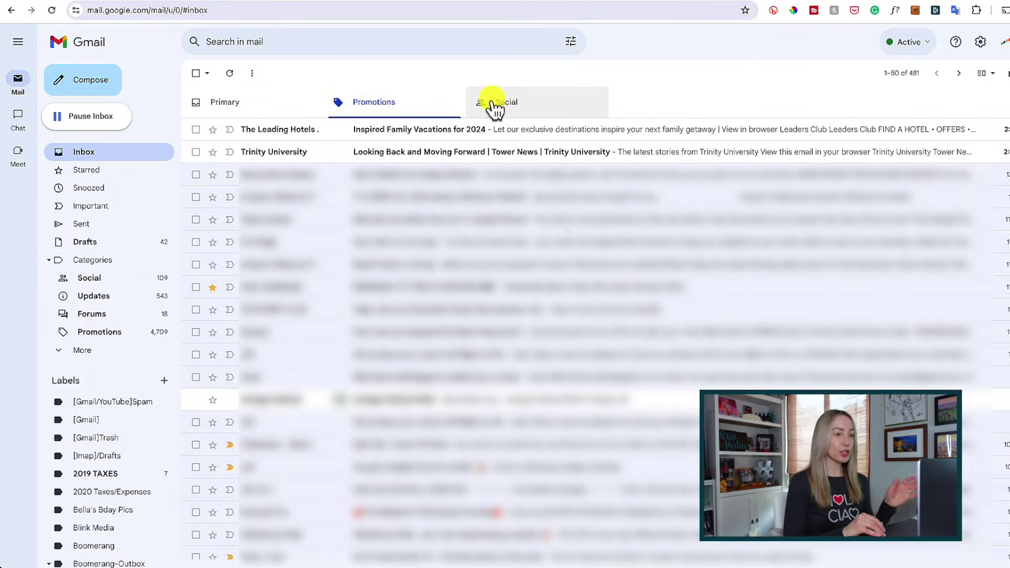
Check Social, select then deselect all Promotions emails, and expand the full folder list
left_click(521, 106)
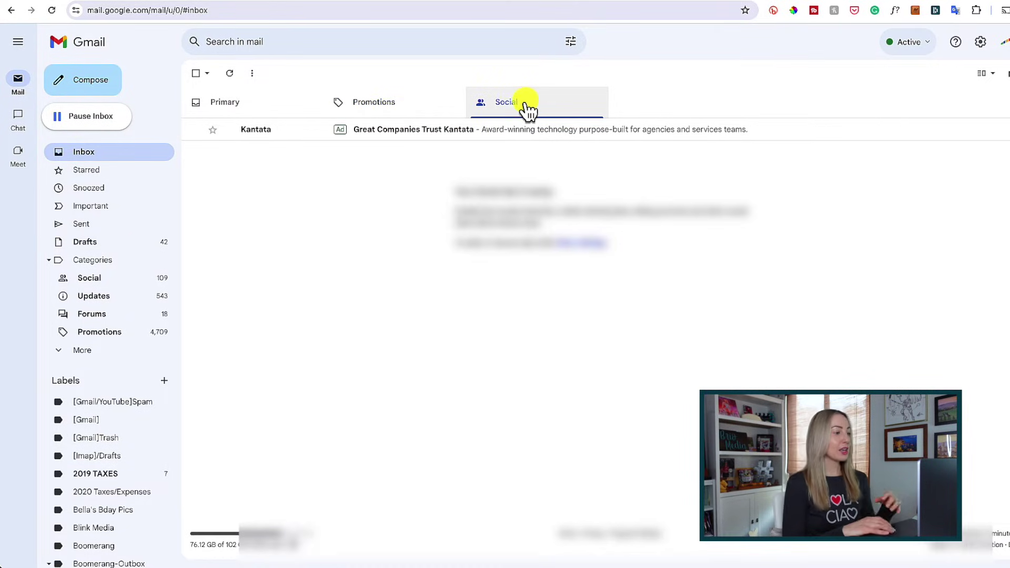
left_click(388, 111)
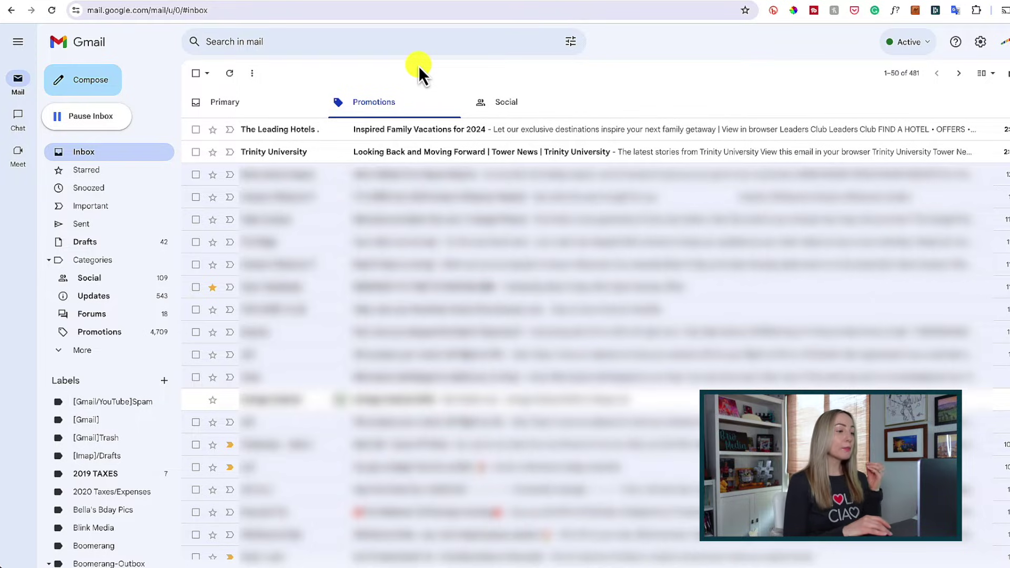
left_click(197, 75)
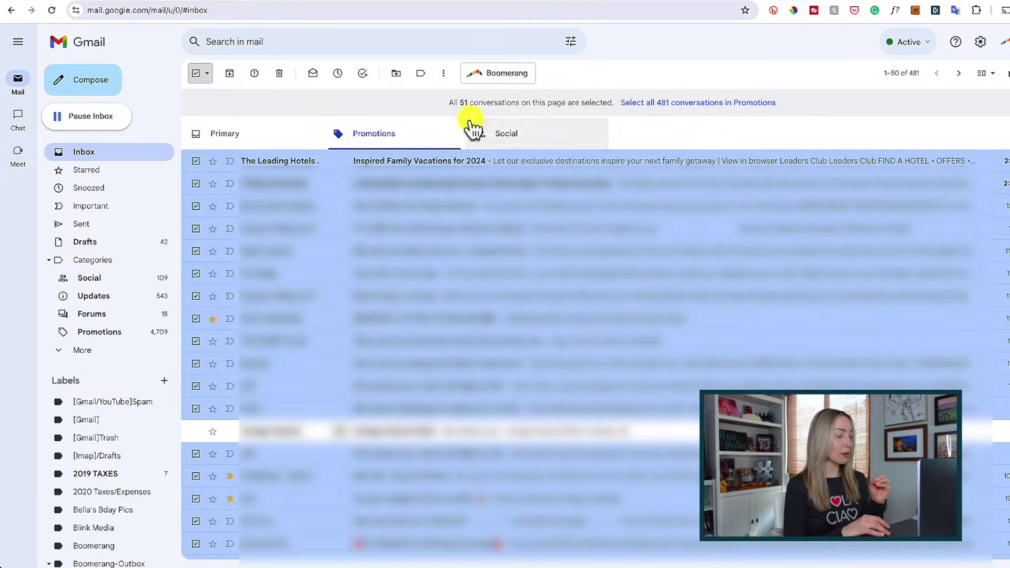
key("x")
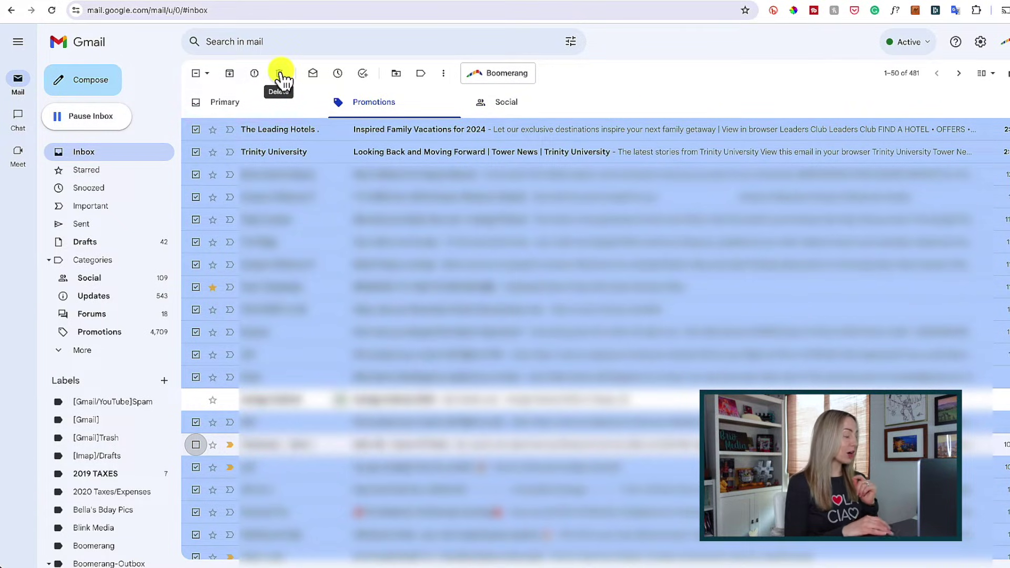
left_click(197, 74)
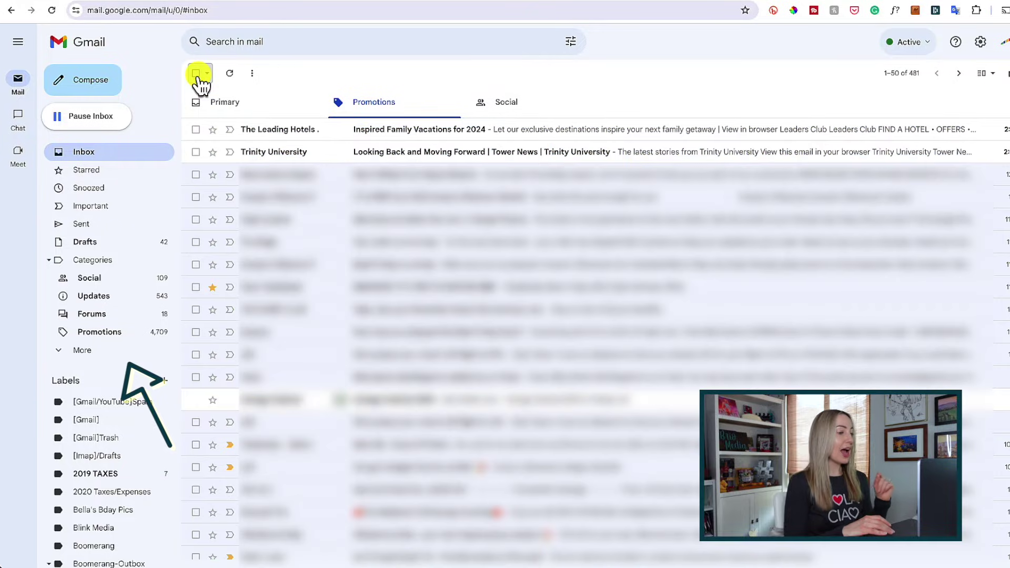
left_click(99, 351)
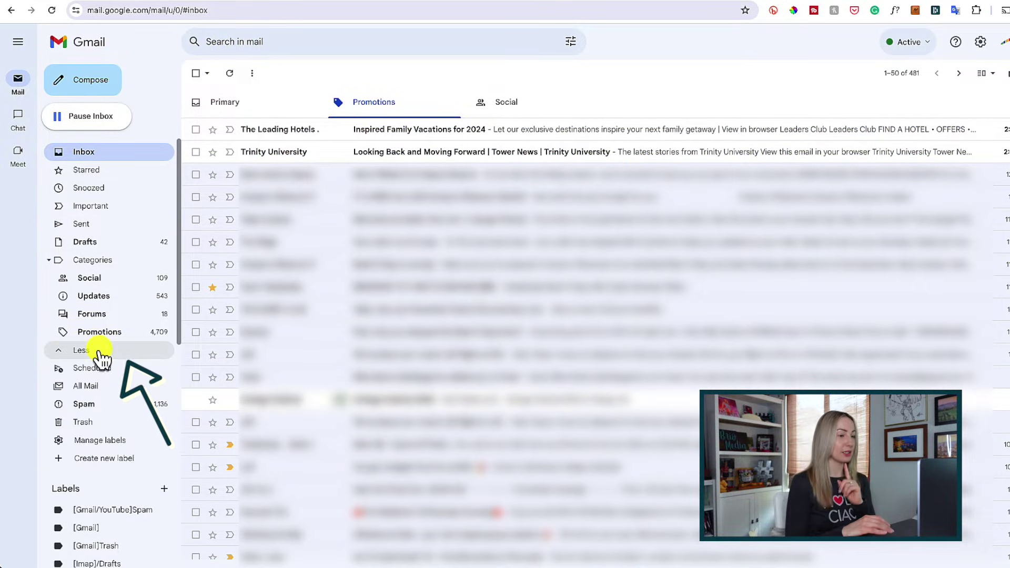
Open the Spam folder and select all 50 conversations on its first page
left_click(84, 404)
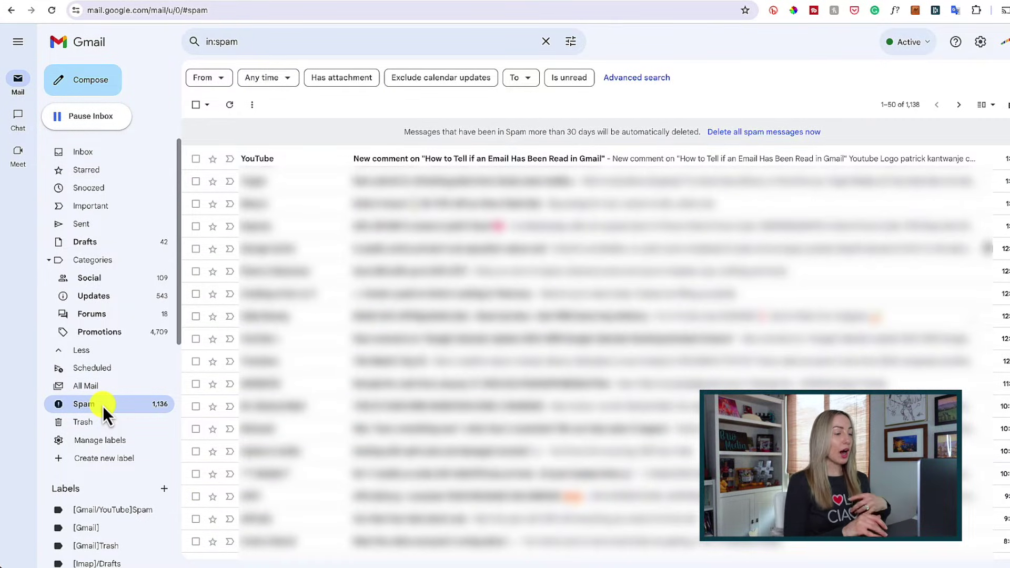
left_click(195, 105)
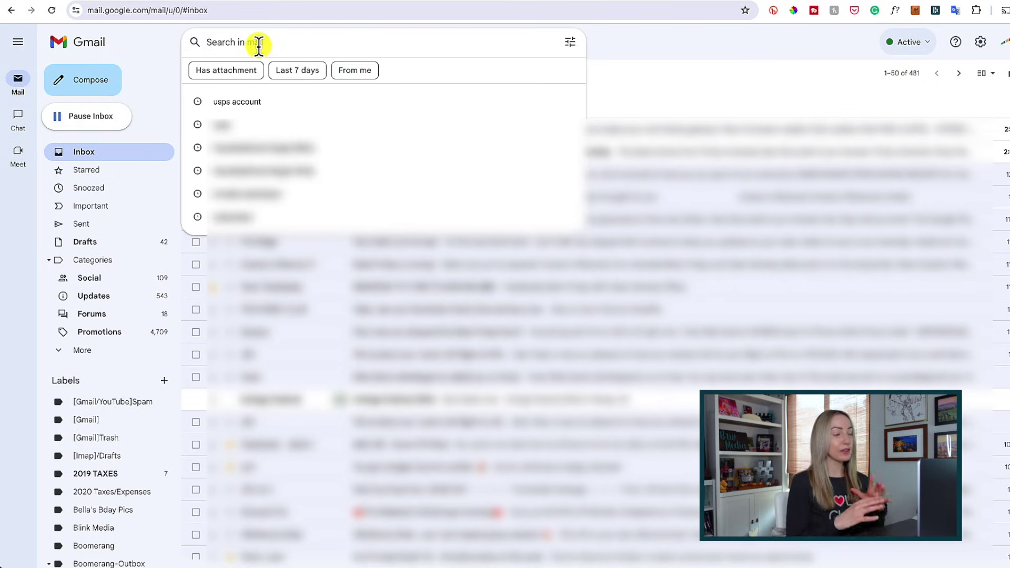
Search Gmail for has:attachment larger:25mb, returning 11 matching emails
type("hS")
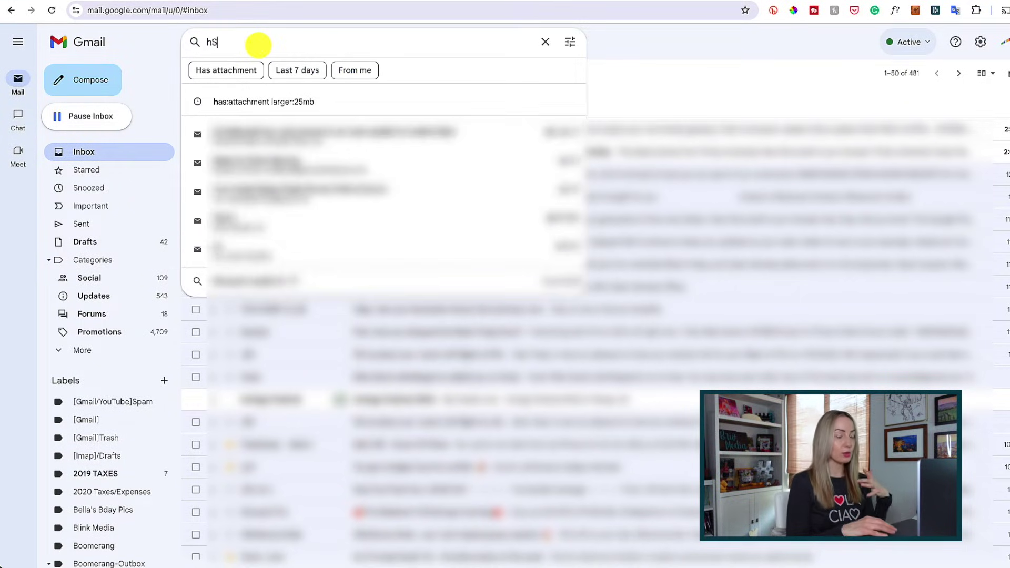
key("BackSpace")
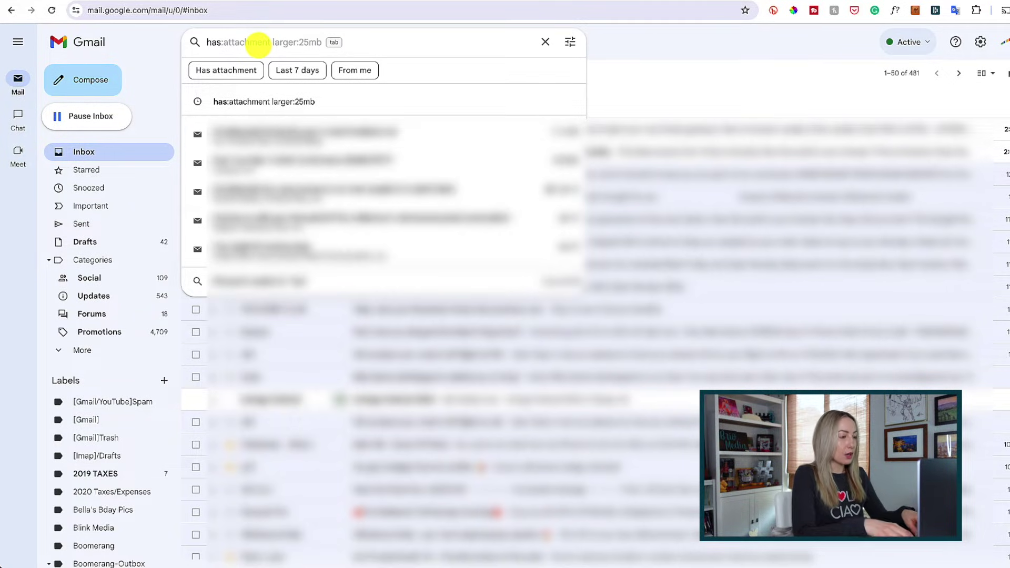
key("Tab")
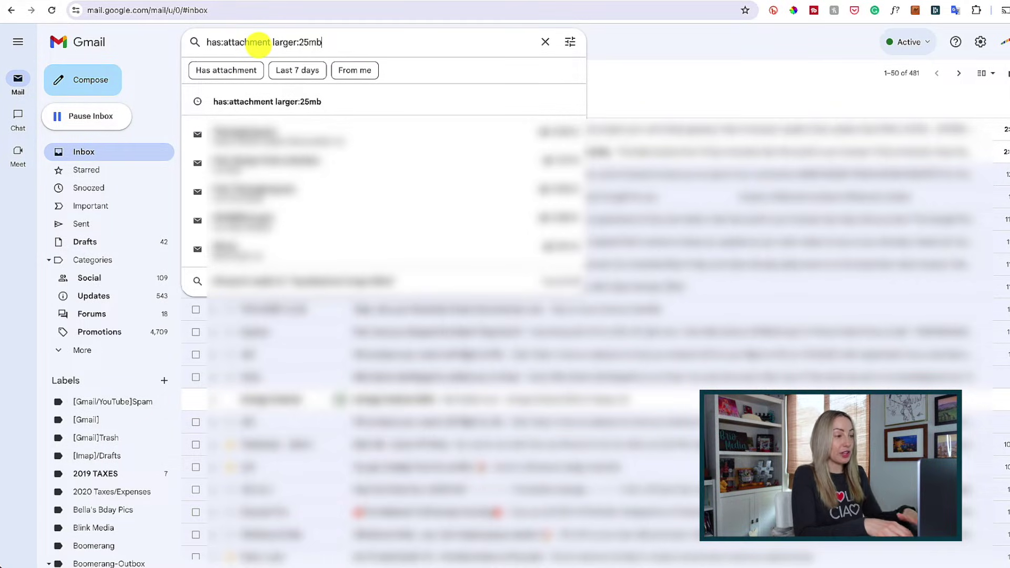
key("Return")
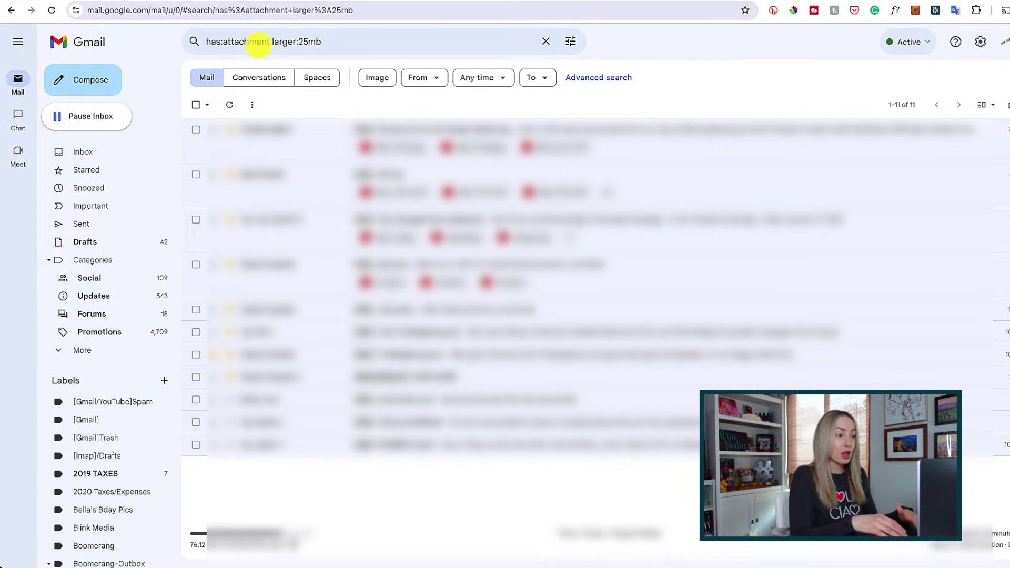
Select all 11 large-attachment results and expand the full folder list
left_click(196, 130)
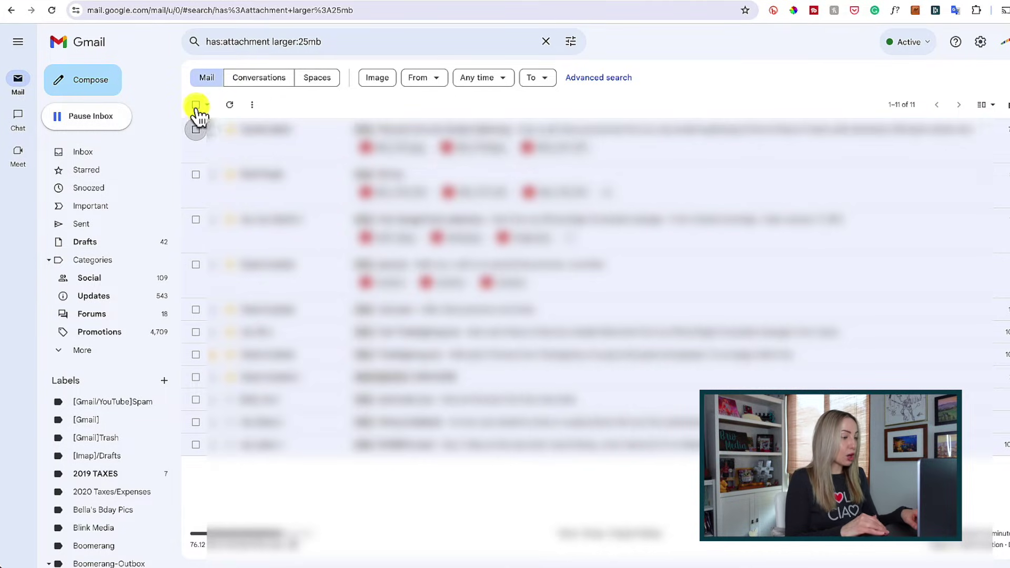
left_click(196, 104)
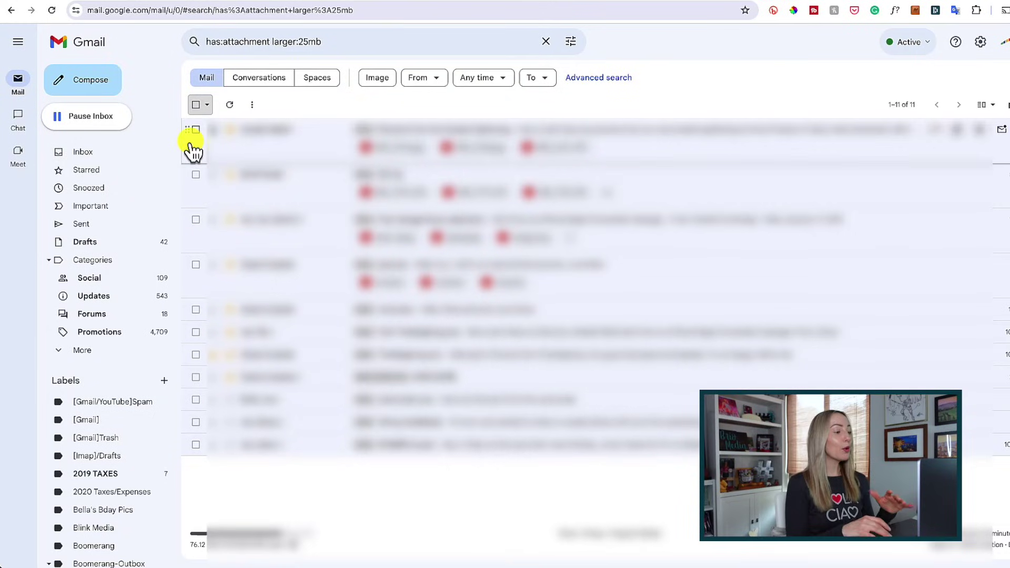
left_click(83, 352)
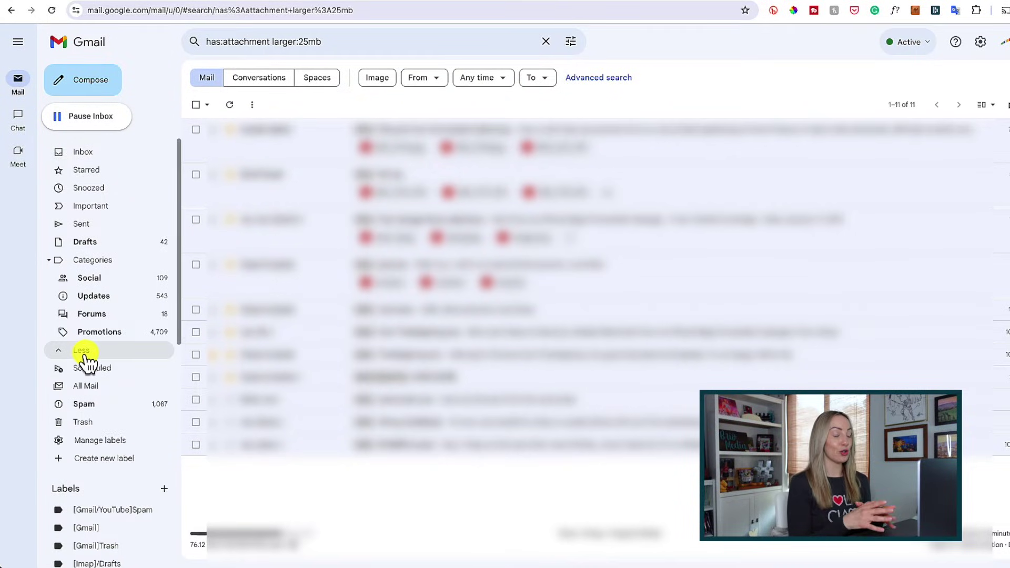
Empty the Gmail Trash, permanently deleting all 1208 conversations
left_click(82, 427)
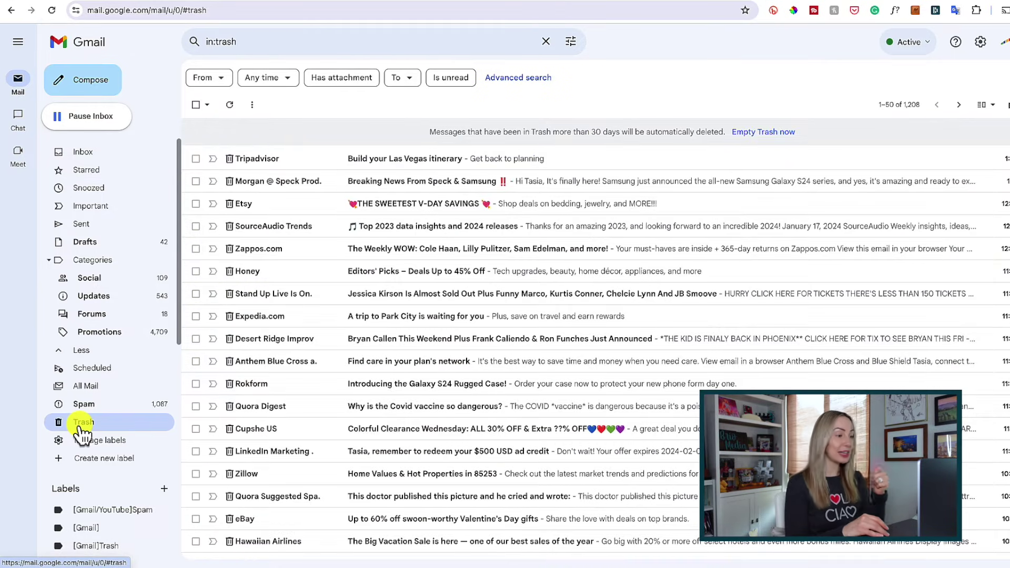
left_click(770, 132)
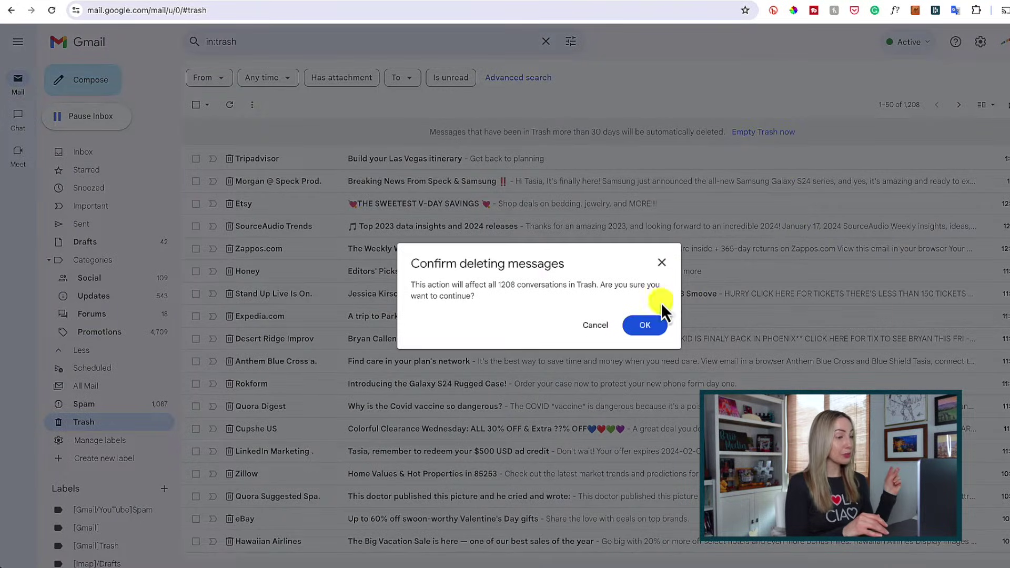
left_click(651, 323)
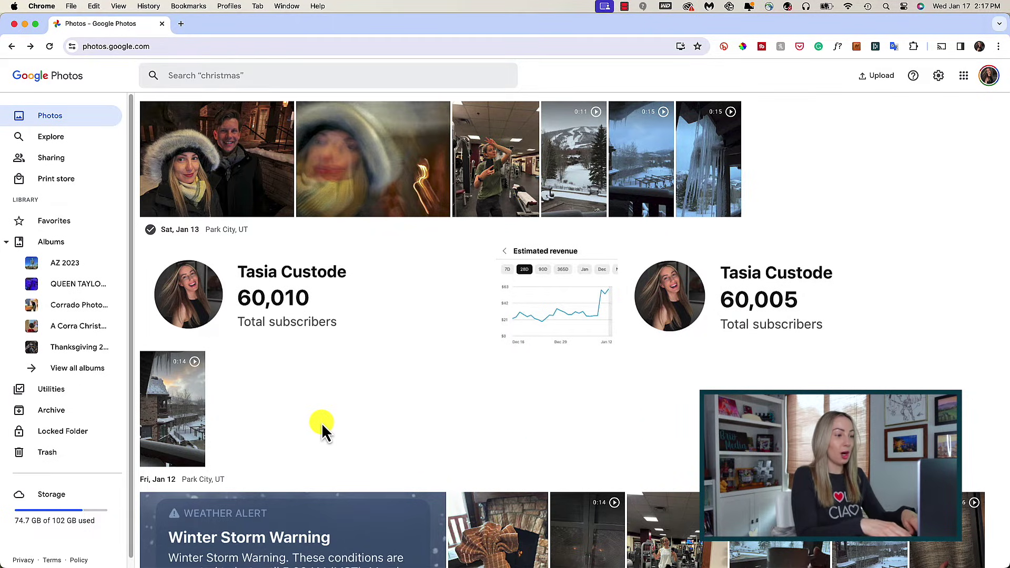
Open Google Photos' Manage storage page and scroll to the Review and delete categories
left_click(71, 496)
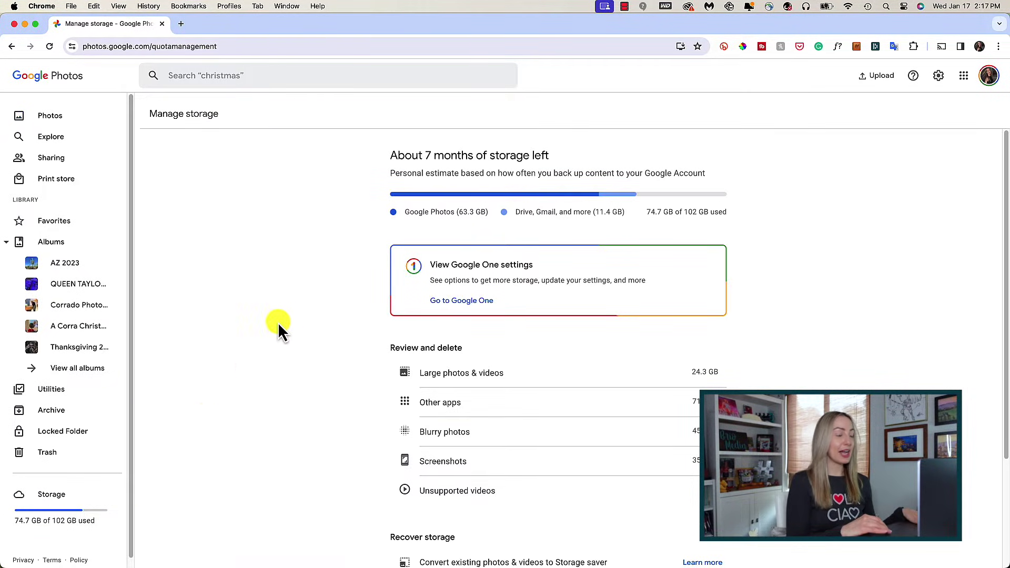
left_click_drag(397, 156, 569, 156)
left_click(573, 157)
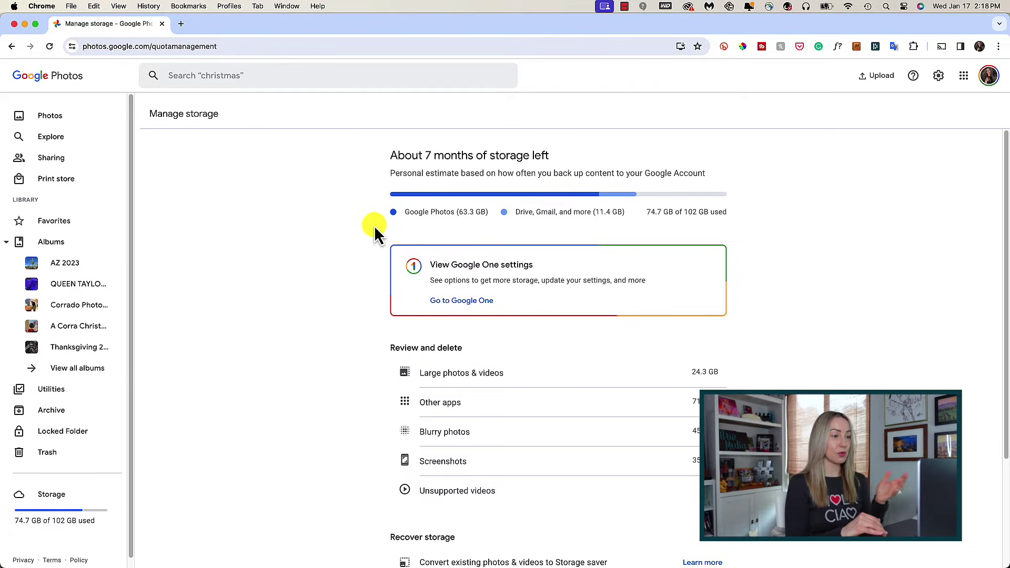
scroll(349, 343, "down", 5)
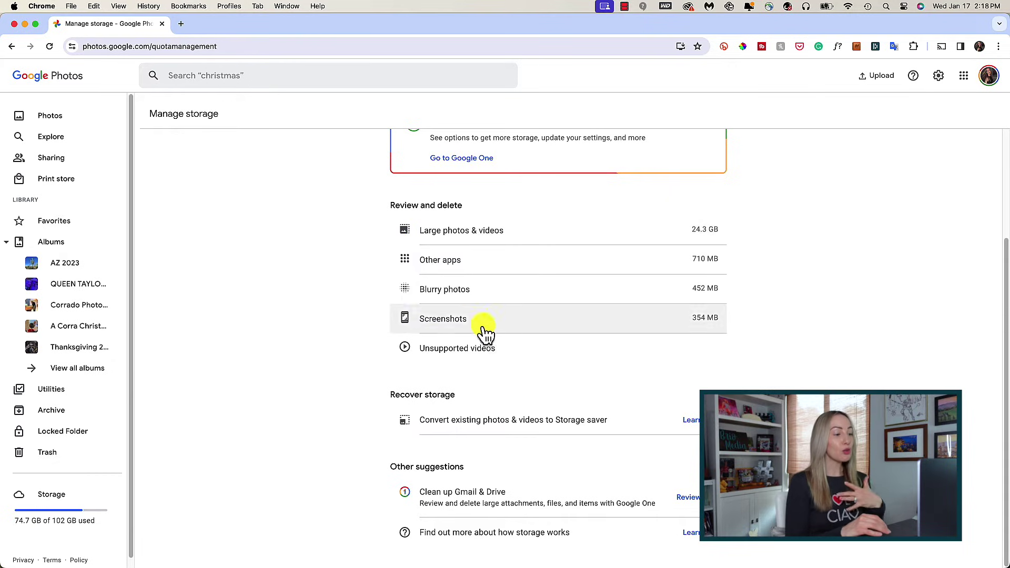
Trash the 283.8 MB Nov 24, 2023 video from Large photos & videos
left_click(570, 236)
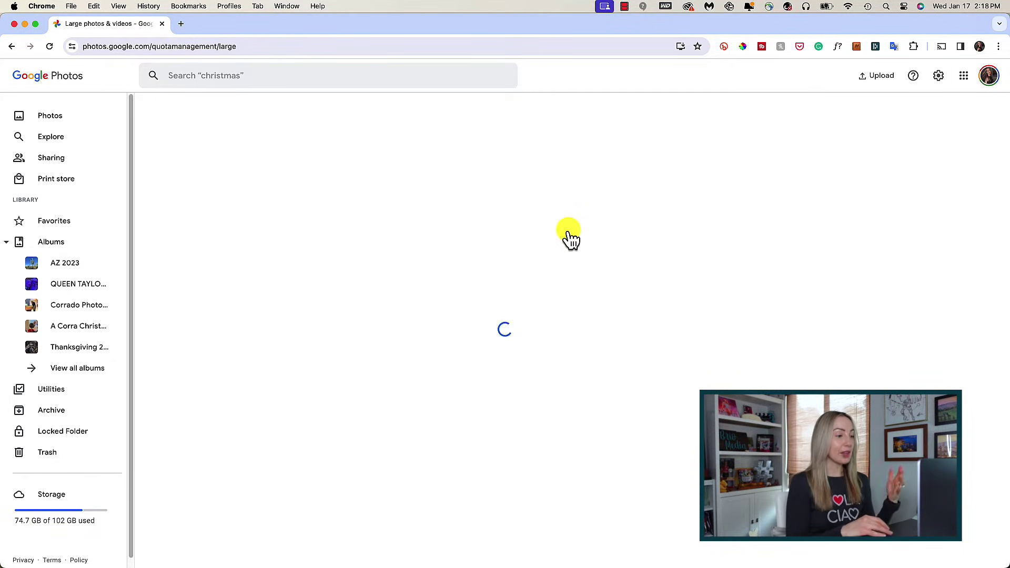
left_click_drag(1006, 138, 1007, 159)
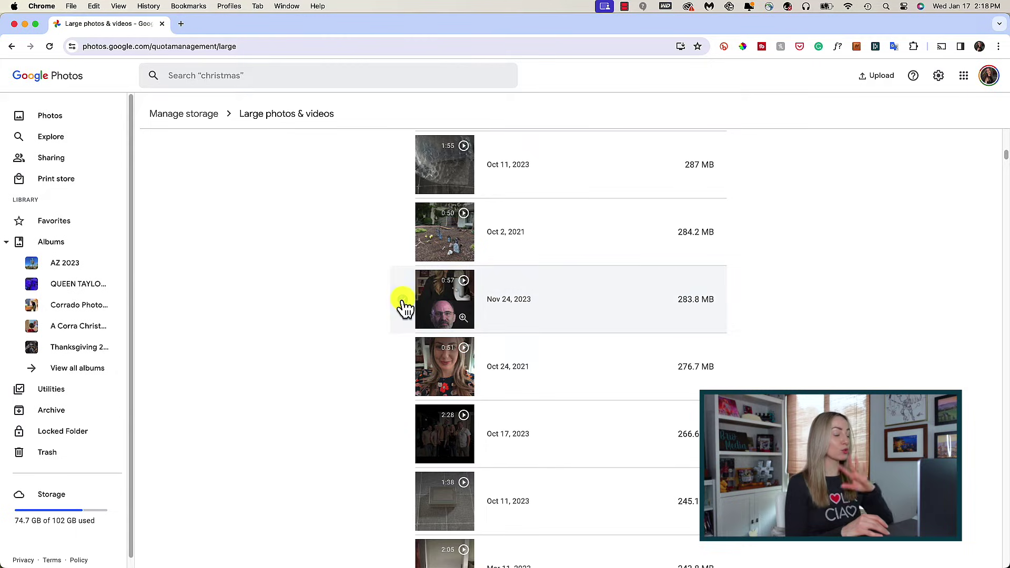
left_click(403, 300)
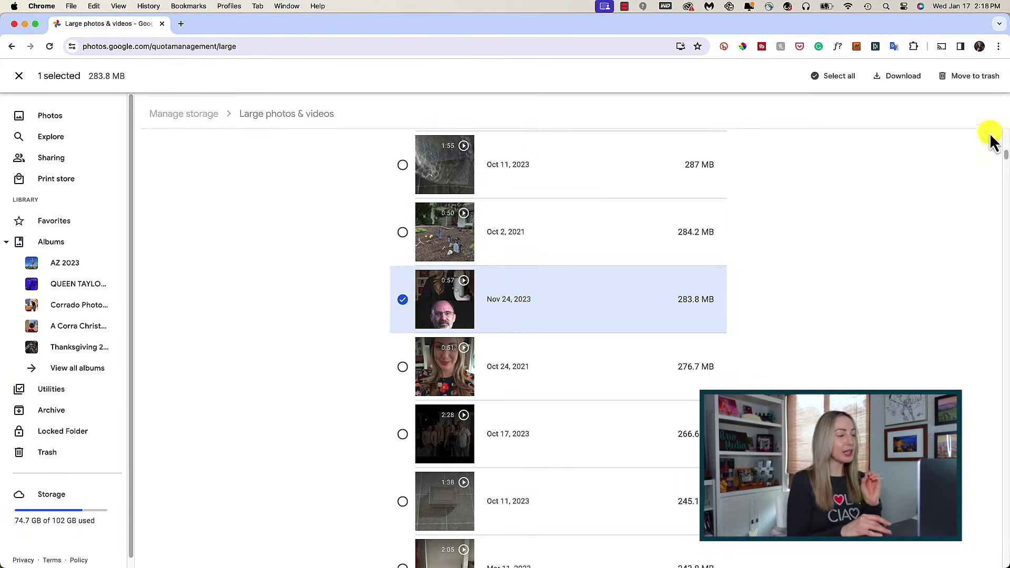
left_click(967, 79)
left_click(567, 363)
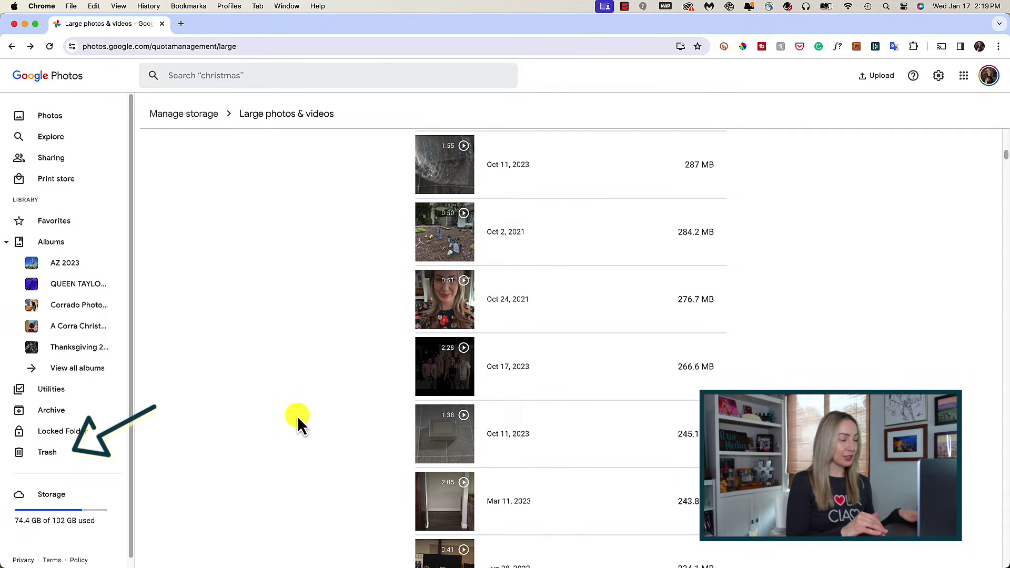
Go to the Google Photos Trash and request Empty trash
left_click(66, 460)
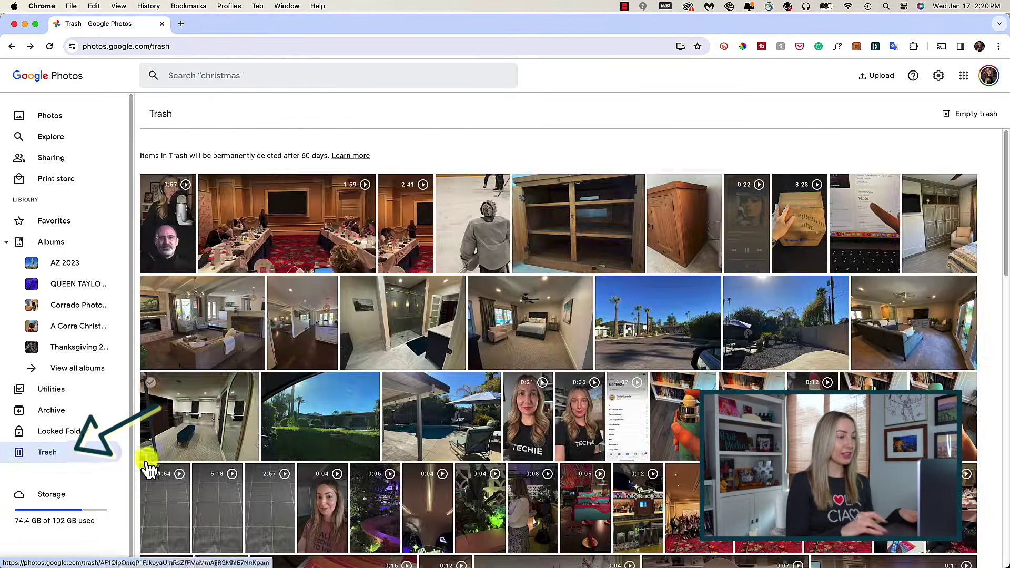
left_click(965, 117)
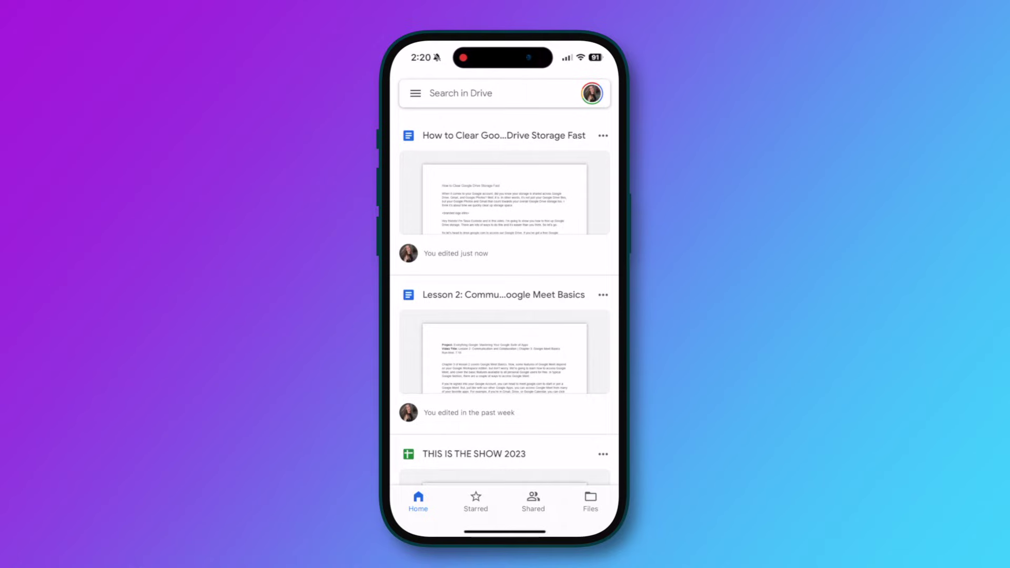
Open the iPhone Drive app's Storage manager via Clean up space, showing 74.4 GB of 102 GB used
left_click(416, 94)
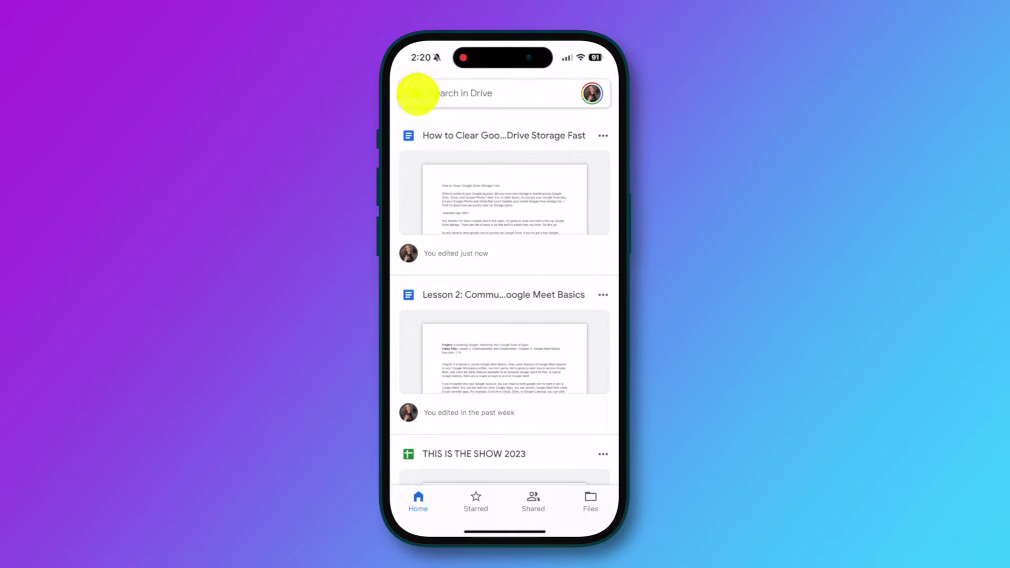
left_click(459, 337)
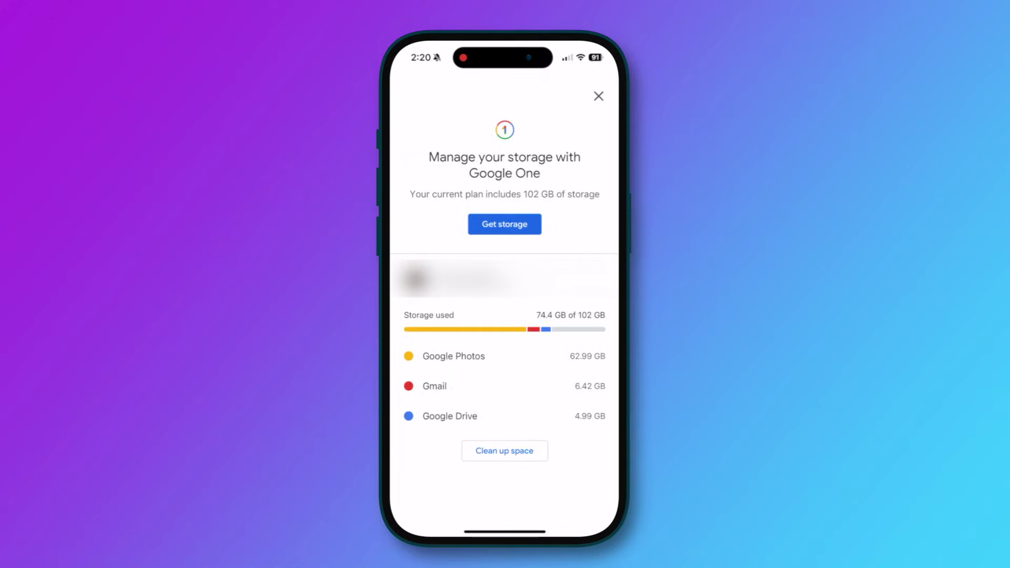
left_click(506, 451)
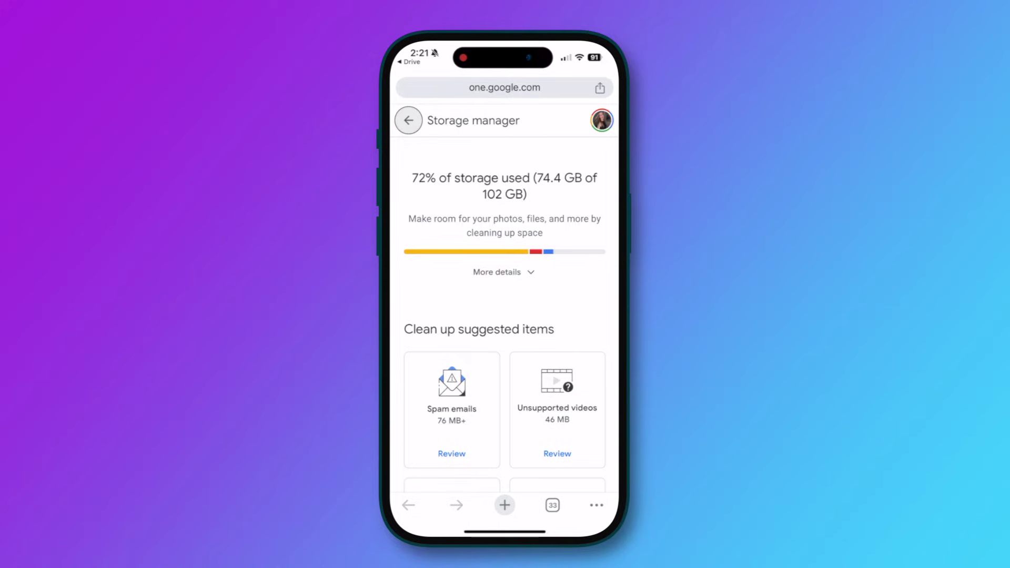
scroll(505, 316, "down", 5)
scroll(505, 316, "down", 3)
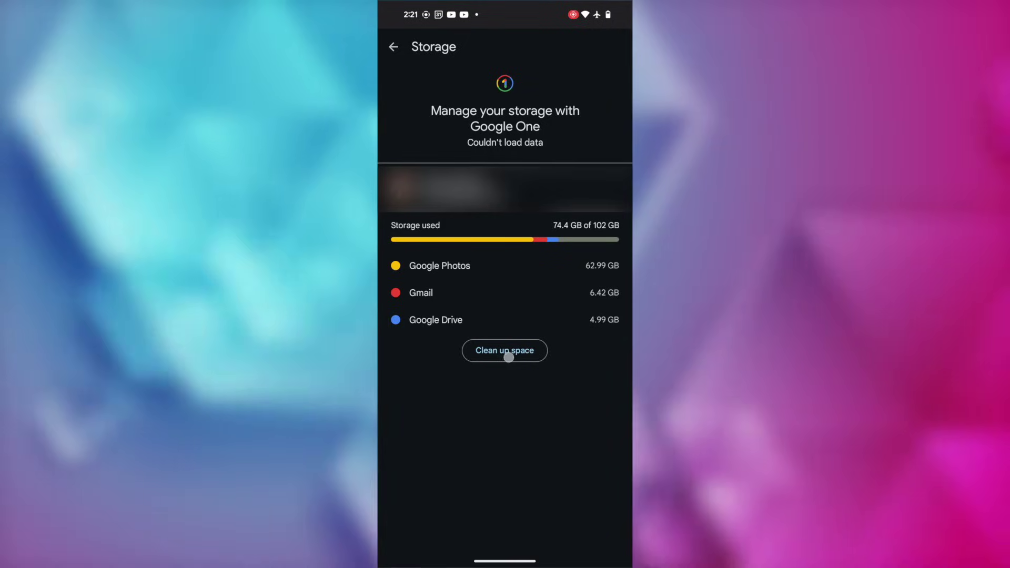
Open Android Drive's Clean up space and swipe up to the Clean up by service list
left_click(509, 357)
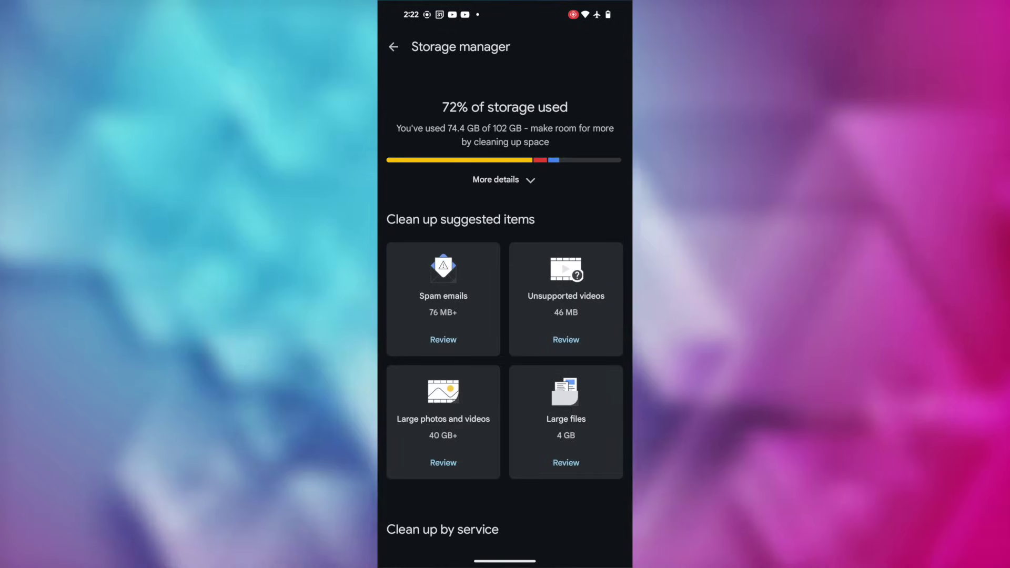
left_click(608, 409)
left_click_drag(609, 409, 623, 199)
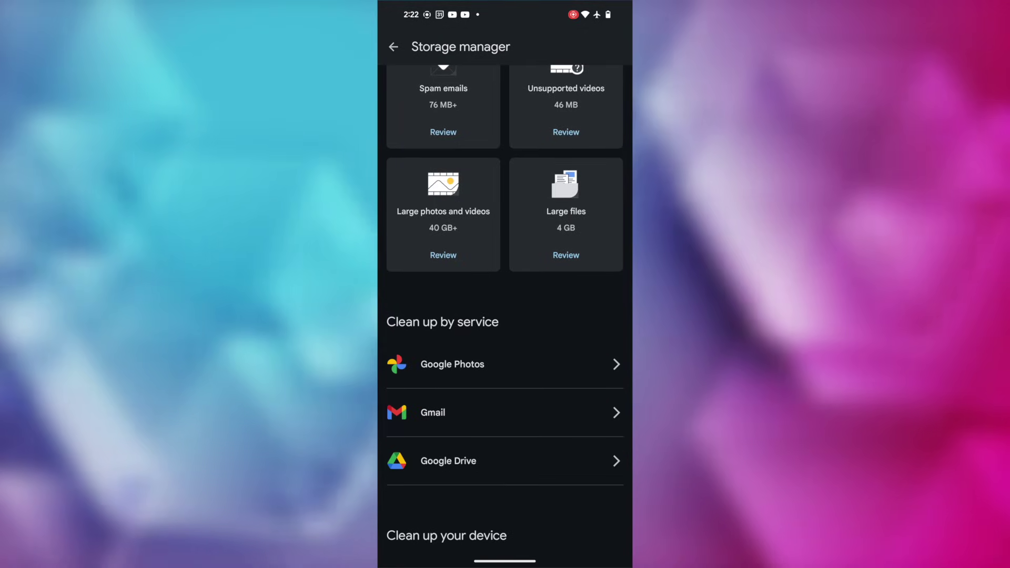